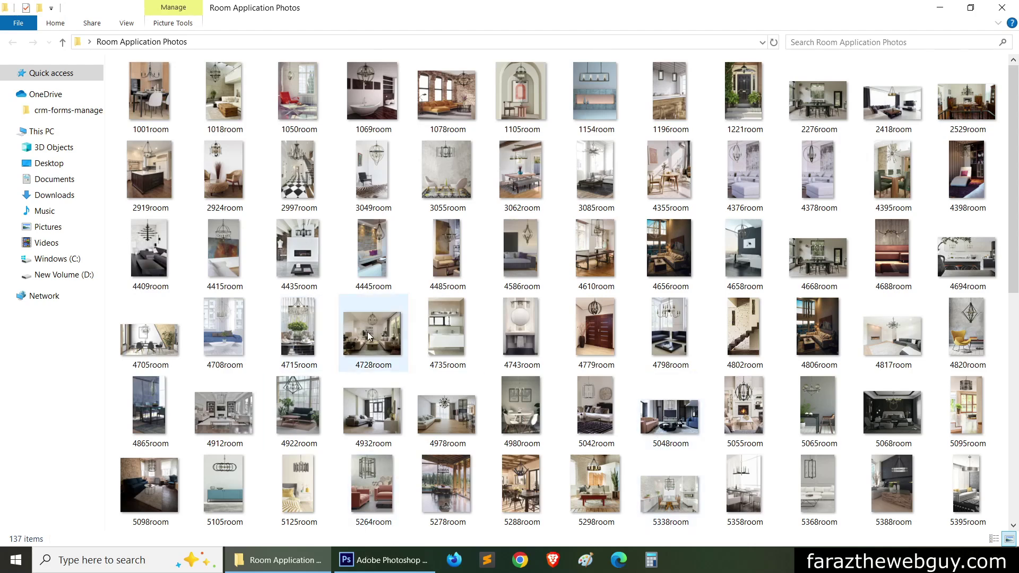
Select all photos in the Room Application Photos folder and check their combined file size in the properties.
{"action": "left_click", "coordinate": [234, 324]}
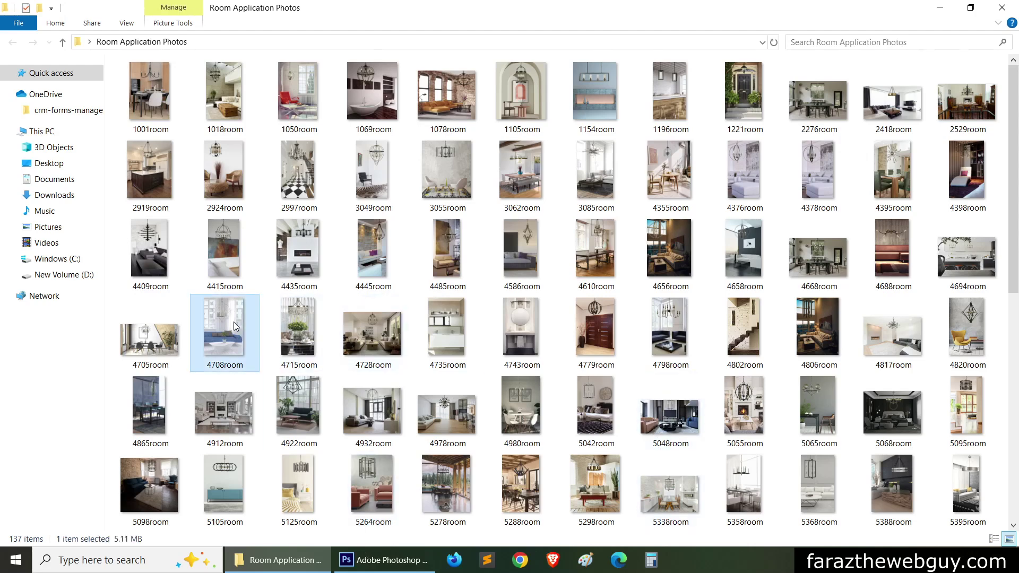
{"action": "key", "text": "ctrl+a"}
{"action": "right_click", "coordinate": [371, 170]}
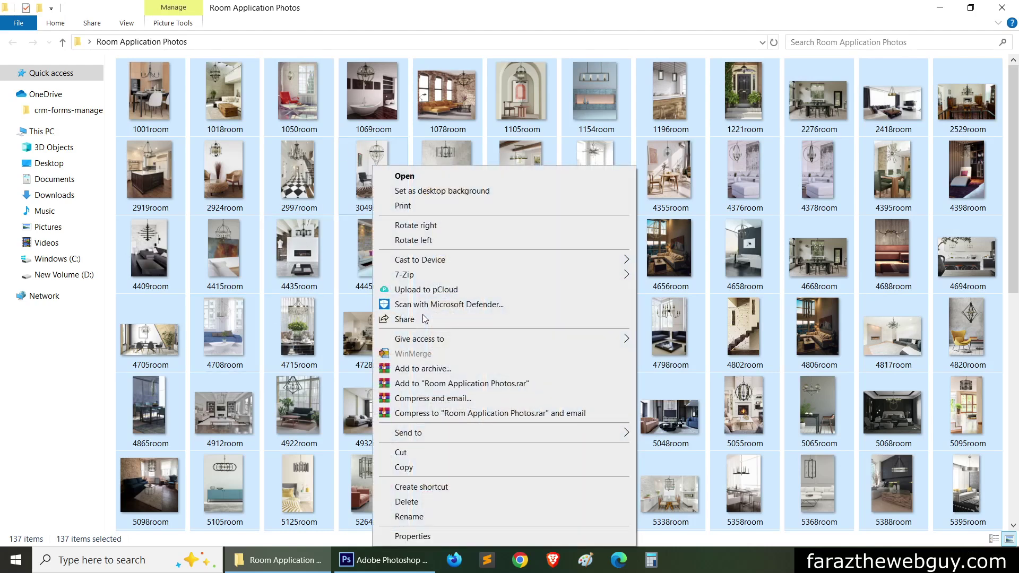
{"action": "left_click", "coordinate": [413, 535]}
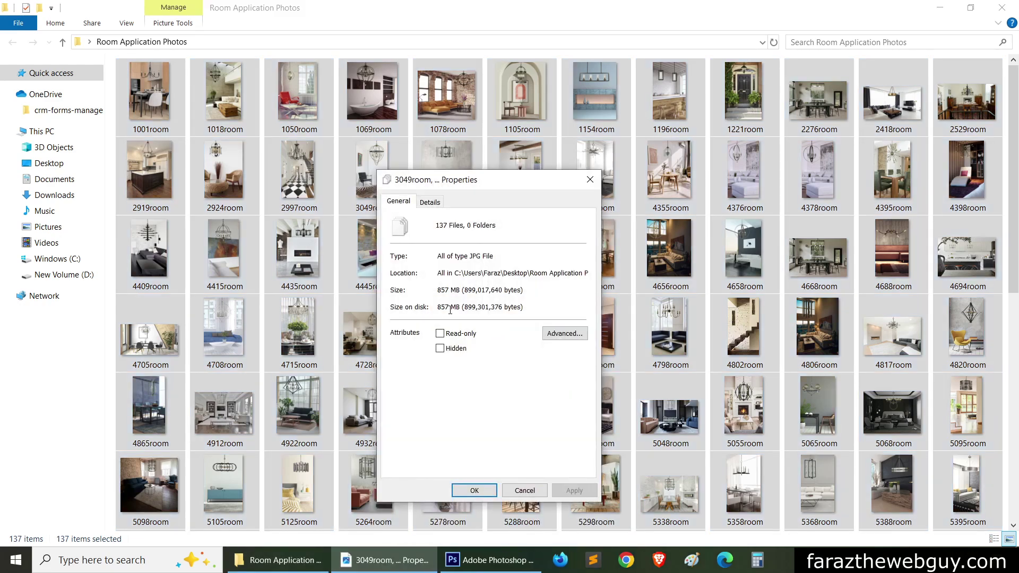
{"action": "left_click_drag", "start_coordinate": [449, 309], "coordinate": [437, 310]}
{"action": "left_click", "coordinate": [523, 491]}
{"action": "left_click_drag", "start_coordinate": [1014, 208], "coordinate": [1016, 128]}
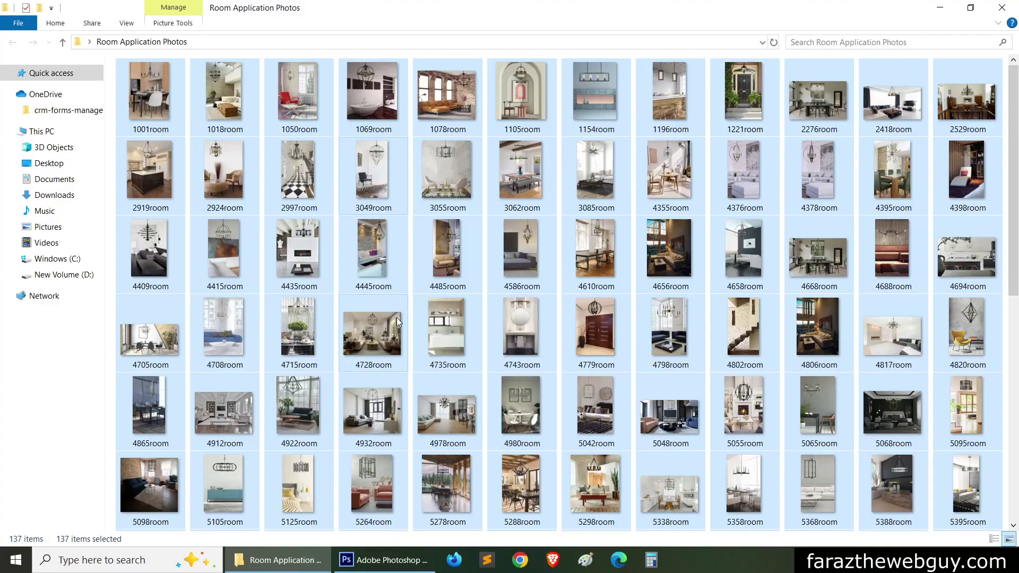
Switch to Photoshop and open the Image Processor script.
{"action": "left_click", "coordinate": [383, 560]}
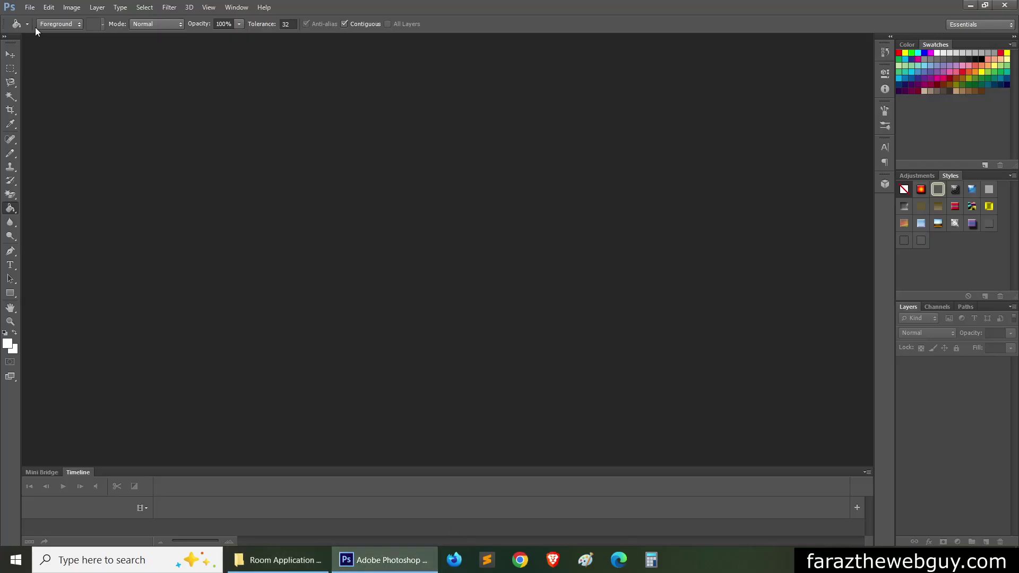
{"action": "left_click", "coordinate": [24, 10]}
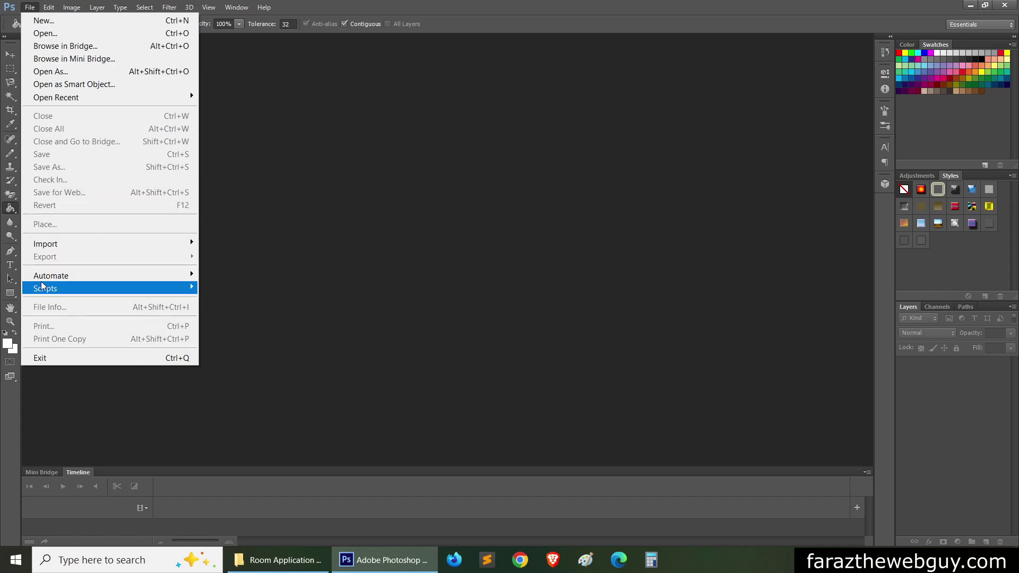
{"action": "mouse_move", "coordinate": [41, 286]}
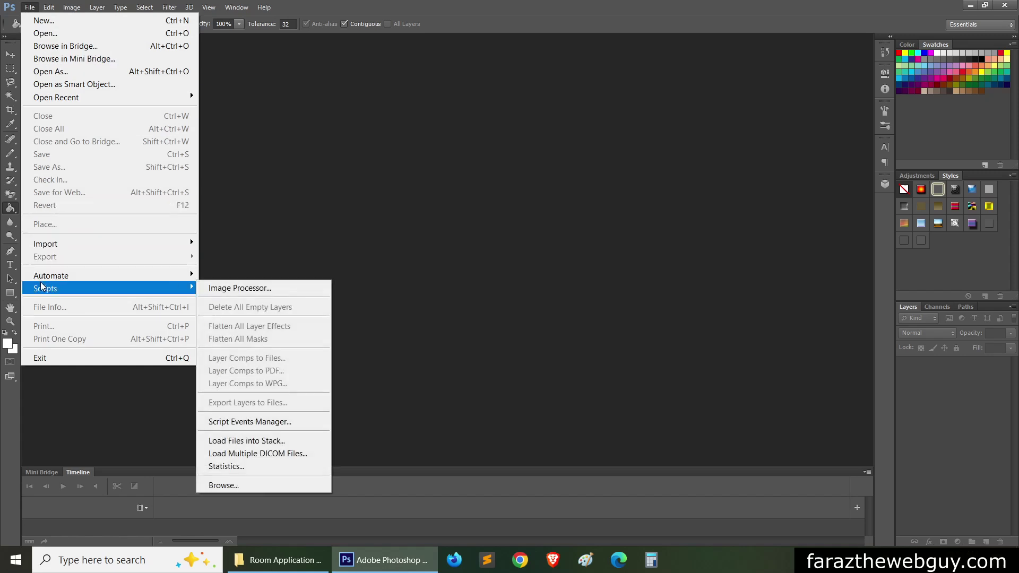
{"action": "left_click", "coordinate": [223, 287]}
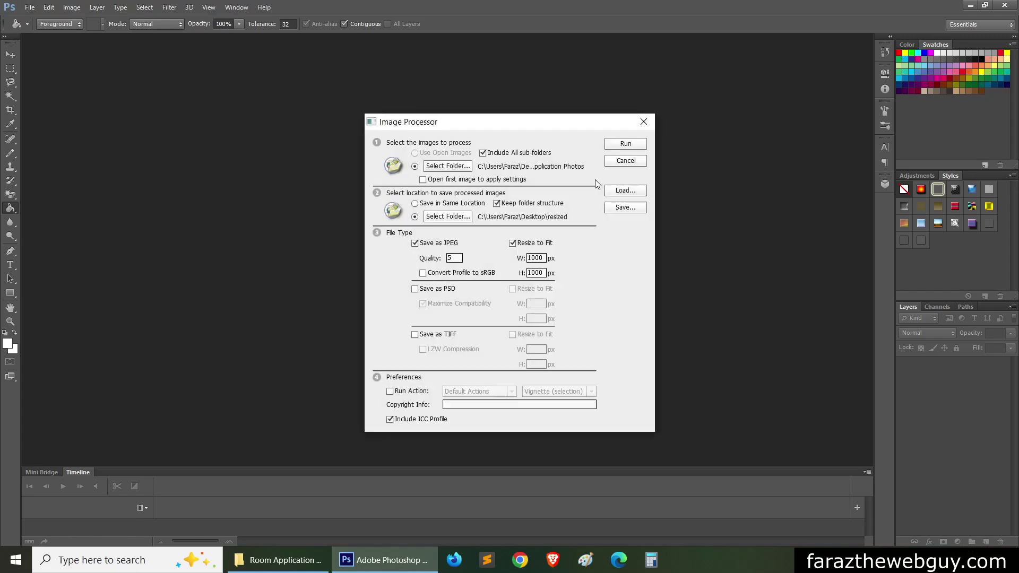
Choose the Room Application Photos folder on the Desktop as the source of the images to process.
{"action": "left_click", "coordinate": [445, 166]}
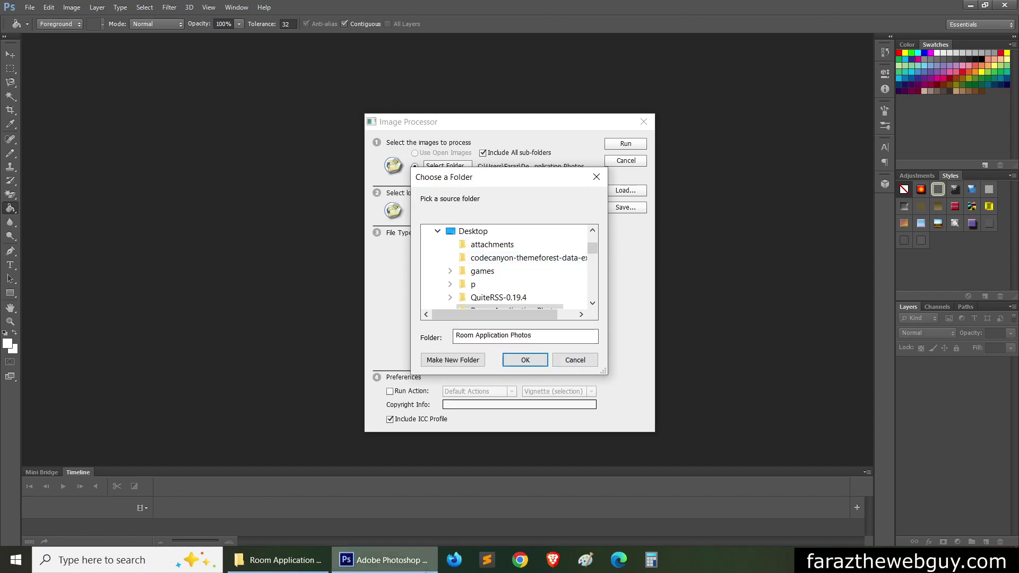
{"action": "left_click", "coordinate": [319, 568]}
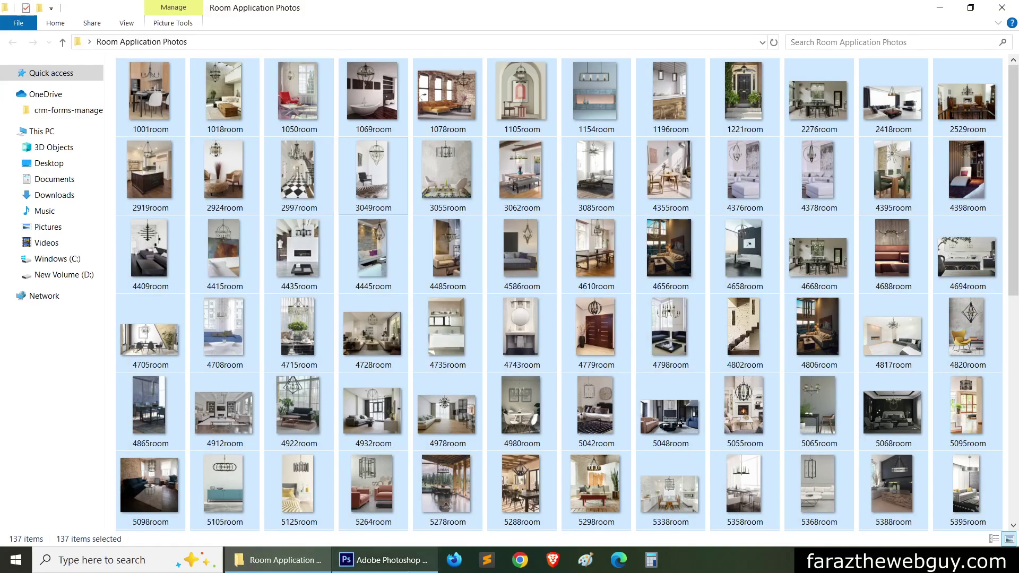
{"action": "left_click", "coordinate": [391, 559]}
{"action": "left_click", "coordinate": [593, 302]}
{"action": "left_click", "coordinate": [592, 303]}
{"action": "left_click", "coordinate": [592, 302]}
{"action": "left_click", "coordinate": [523, 358]}
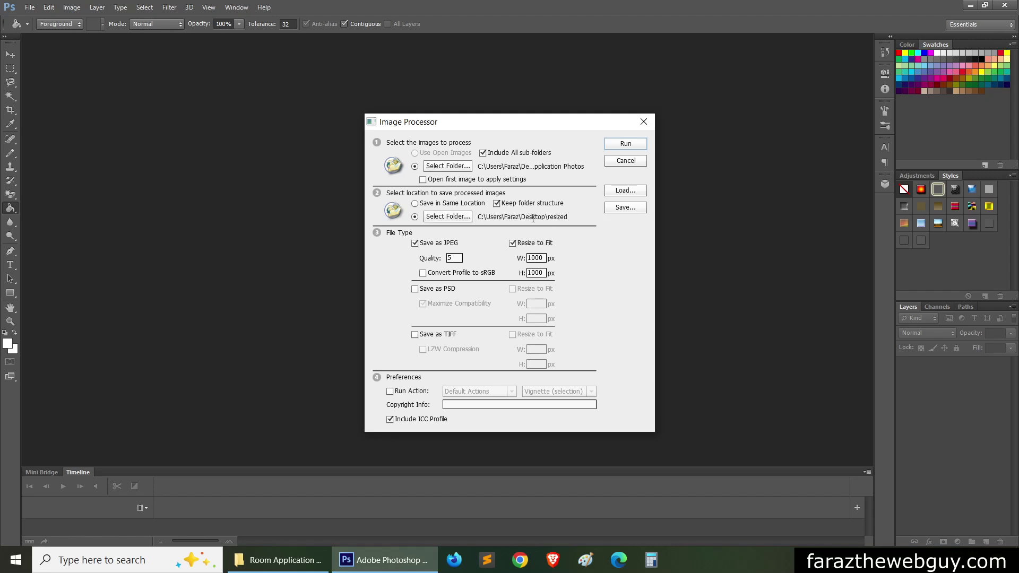
Create a new folder named resized on the Desktop as the destination for the processed images.
{"action": "left_click", "coordinate": [459, 221]}
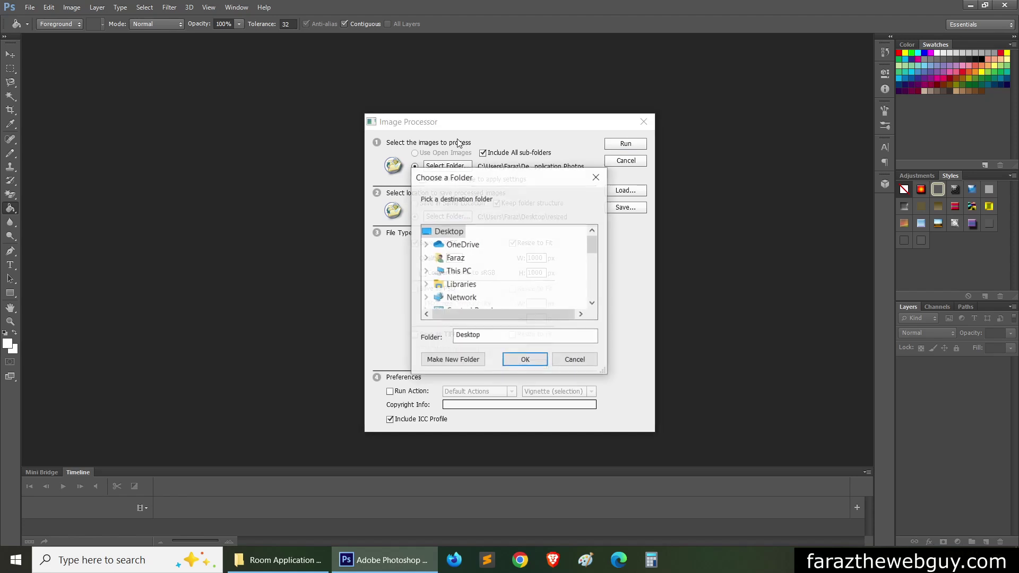
{"action": "left_click", "coordinate": [452, 360]}
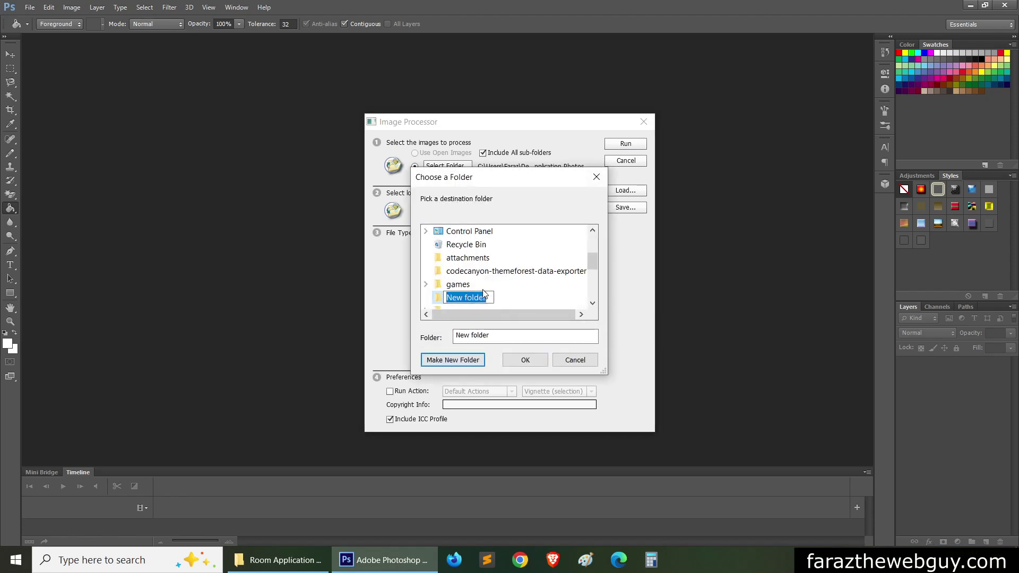
{"action": "type", "text": "resized"}
{"action": "key", "text": "Escape"}
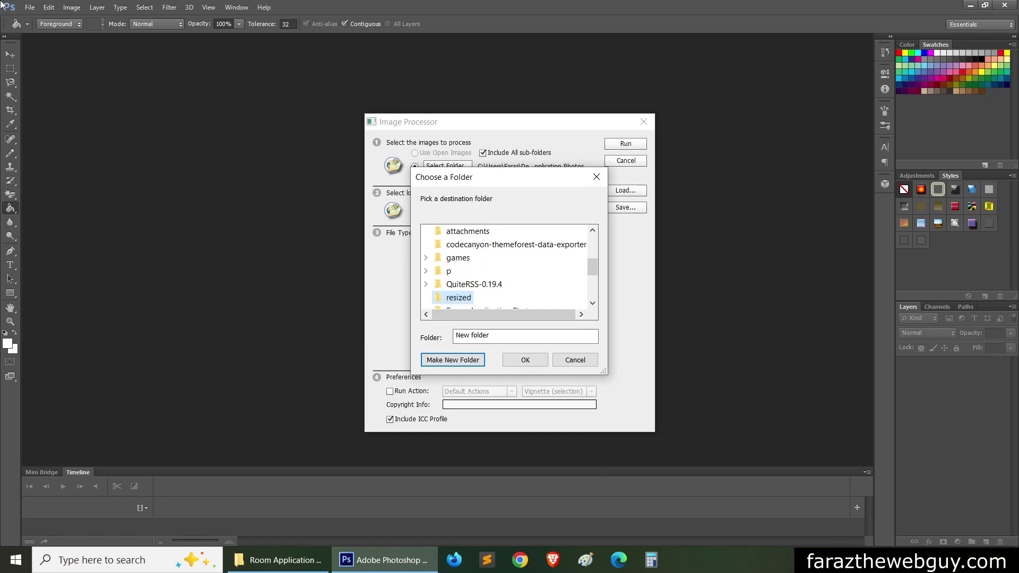
{"action": "left_click", "coordinate": [530, 360]}
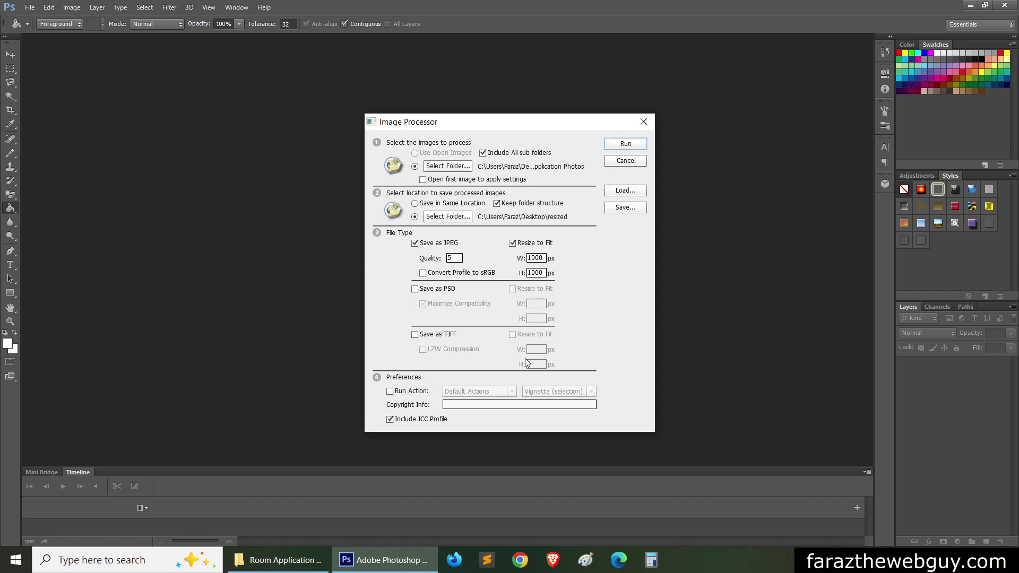
Review the Save as JPEG, quality and Resize to Fit options of the Image Processor and close its dialog.
{"action": "left_click", "coordinate": [415, 243]}
{"action": "left_click", "coordinate": [415, 243]}
{"action": "left_click", "coordinate": [450, 257]}
{"action": "left_click", "coordinate": [513, 244]}
{"action": "left_click", "coordinate": [512, 243]}
{"action": "key", "text": "alt+Tab"}
{"action": "key", "text": "alt+Tab"}
{"action": "left_click", "coordinate": [644, 122]}
Open the 1001room photo from the Room Application Photos folder in Photoshop.
{"action": "key", "text": "alt+Tab"}
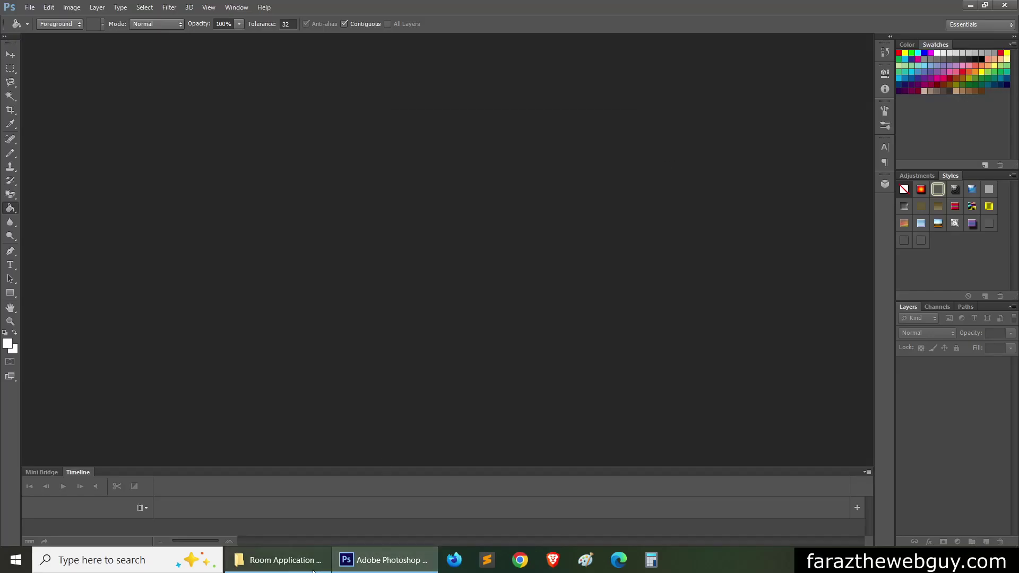
{"action": "left_click", "coordinate": [179, 128]}
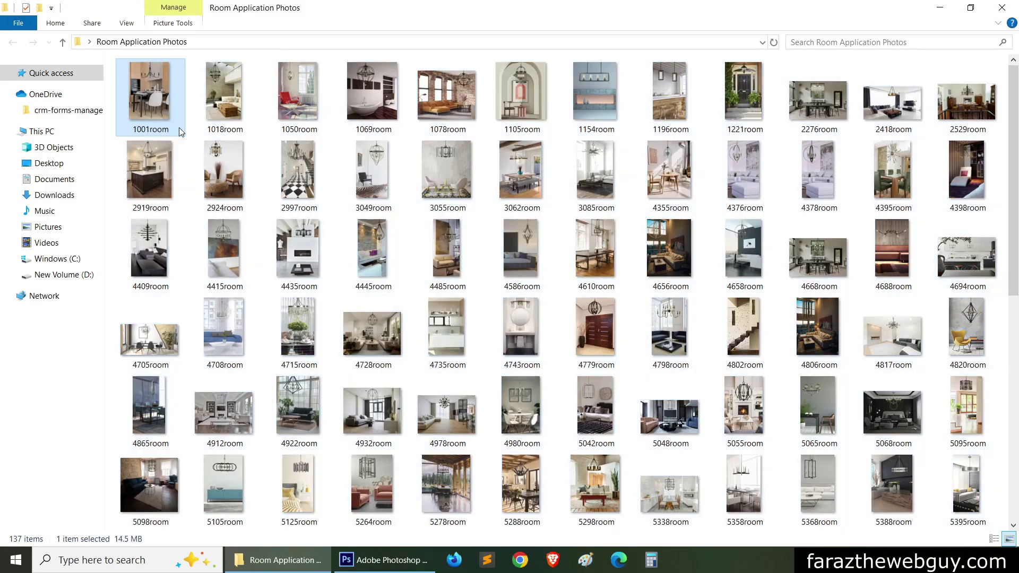
{"action": "right_click", "coordinate": [162, 89]}
{"action": "mouse_move", "coordinate": [254, 245]}
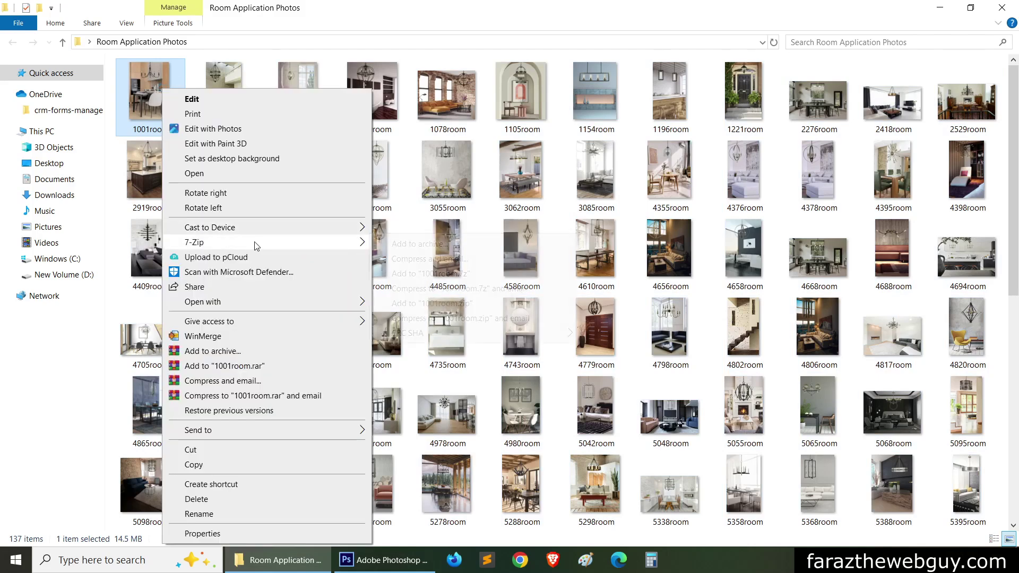
{"action": "mouse_move", "coordinate": [239, 304]}
{"action": "left_click", "coordinate": [404, 305]}
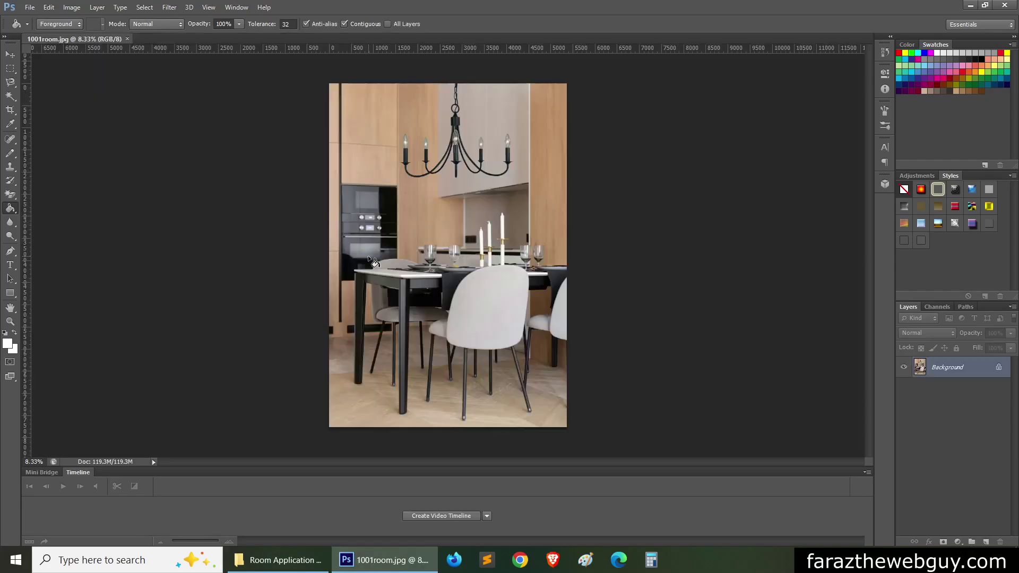
Try a width of 1000 pixels and a height of 1000 pixels for 1001room in Image Size, discarding both.
{"action": "left_click", "coordinate": [72, 8]}
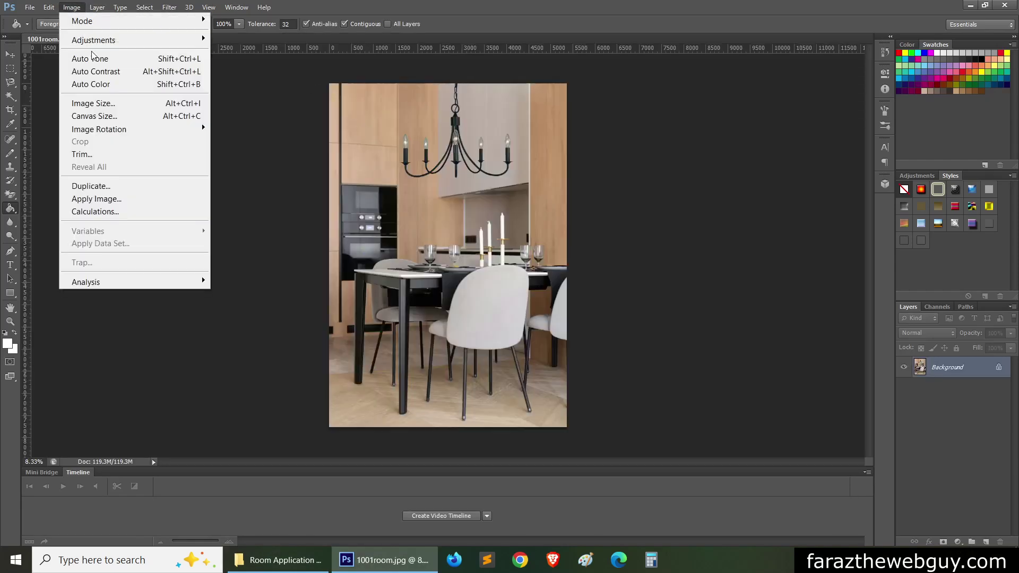
{"action": "left_click", "coordinate": [93, 102]}
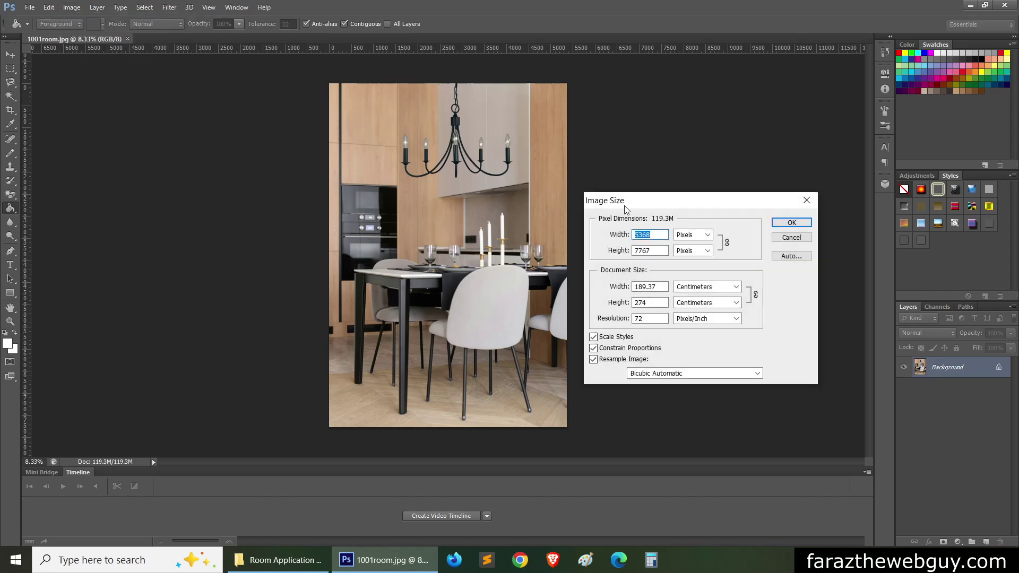
{"action": "type", "text": "1000"}
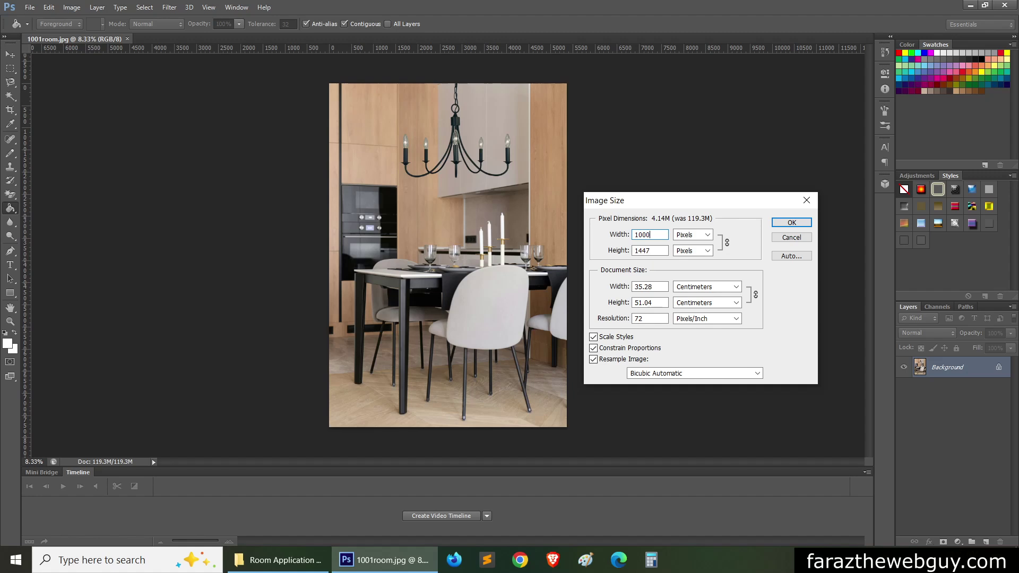
{"action": "key", "text": "ctrl+z"}
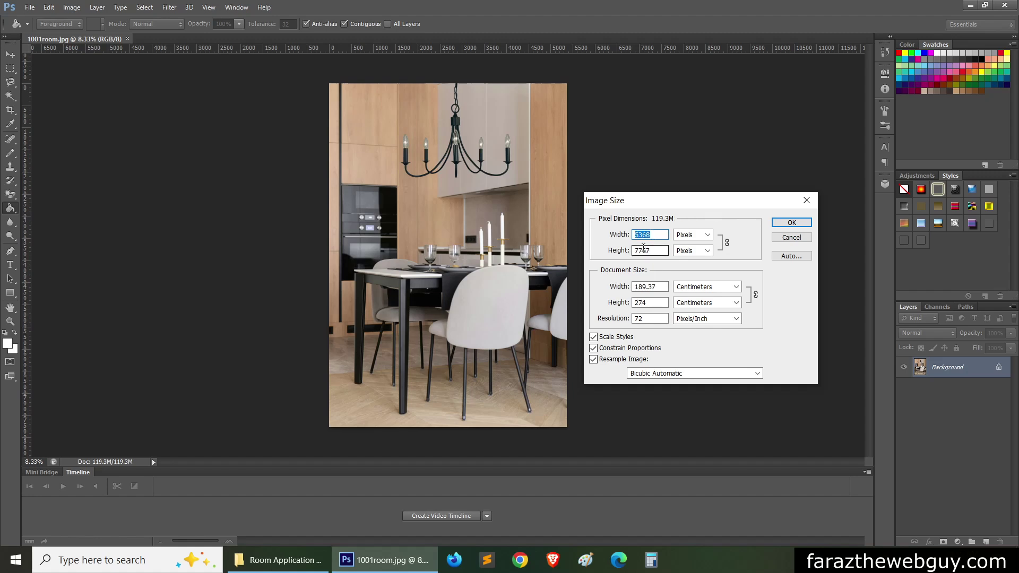
{"action": "double_click", "coordinate": [643, 250]}
{"action": "type", "text": "1000"}
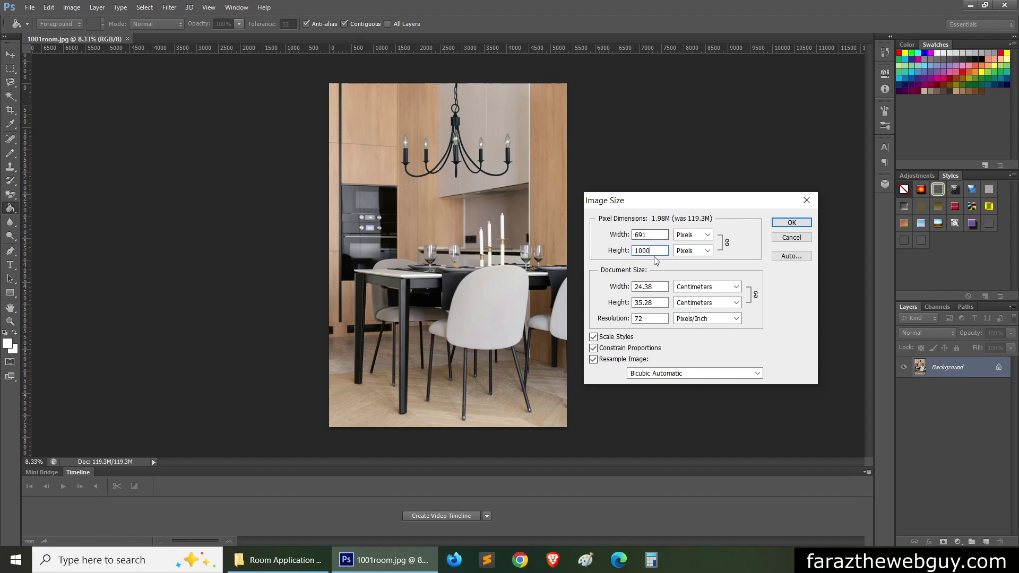
{"action": "left_click", "coordinate": [806, 200]}
Run the Image Processor on Room Application Photos, saving quality 5 JPEGs resized to fit 1000 × 1000 px into the resized folder.
{"action": "left_click", "coordinate": [30, 7]}
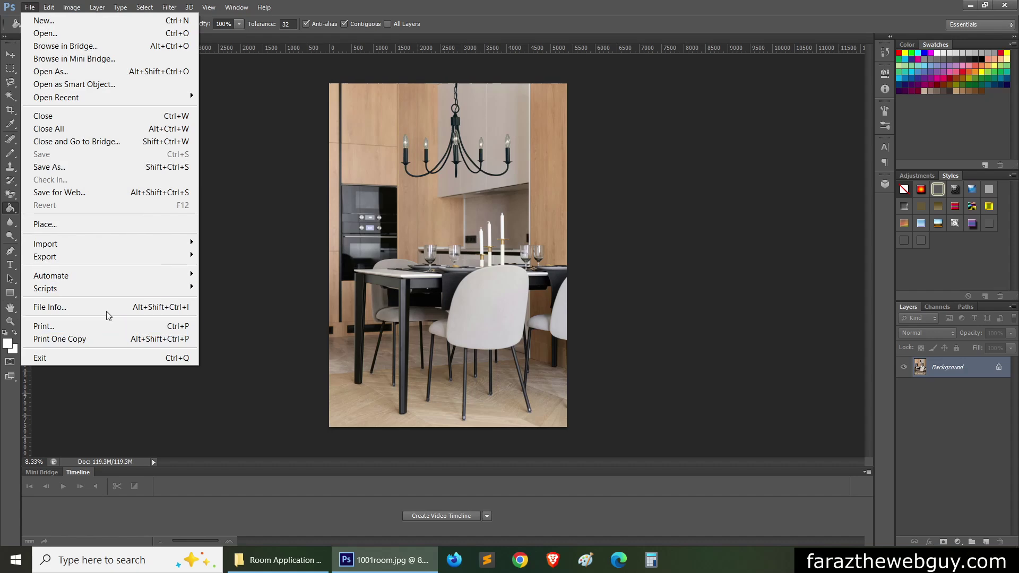
{"action": "mouse_move", "coordinate": [91, 288]}
{"action": "left_click", "coordinate": [207, 288]}
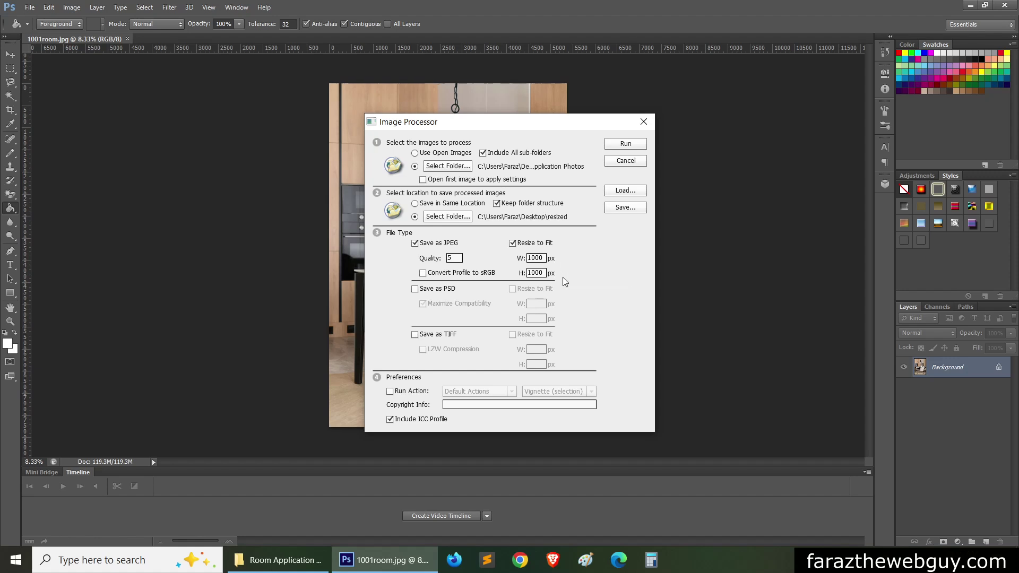
{"action": "left_click", "coordinate": [620, 149]}
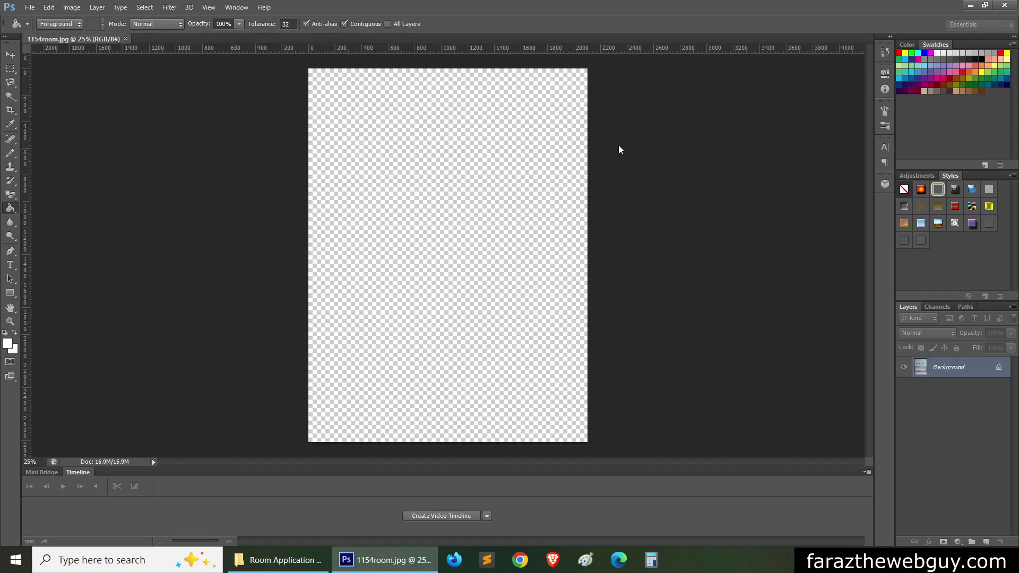
Compare the file size of 1001room in the Room Application Photos folder with its copy in the resized folder.
{"action": "left_click", "coordinate": [391, 559]}
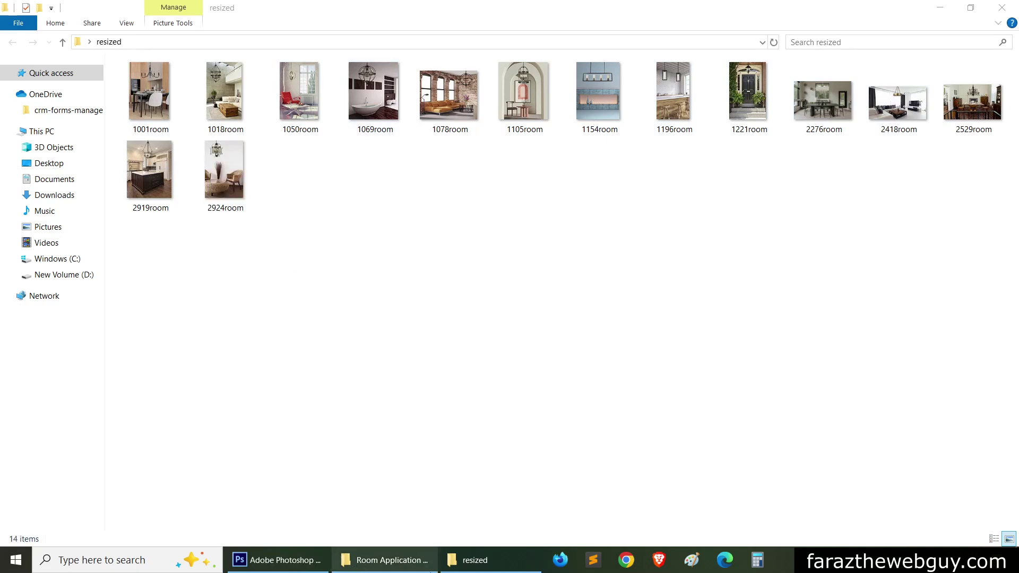
{"action": "left_click", "coordinate": [403, 560]}
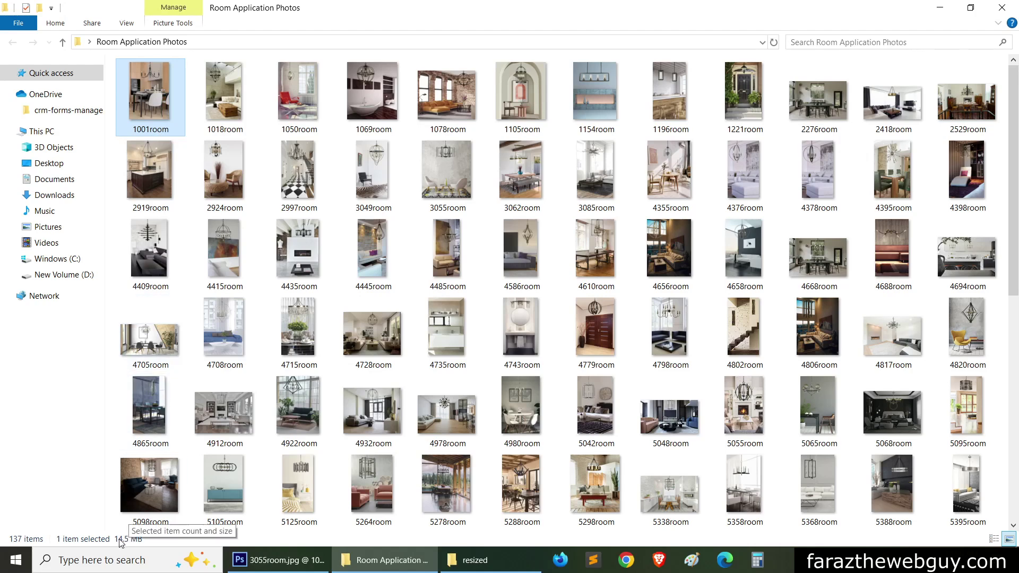
{"action": "left_click", "coordinate": [470, 547]}
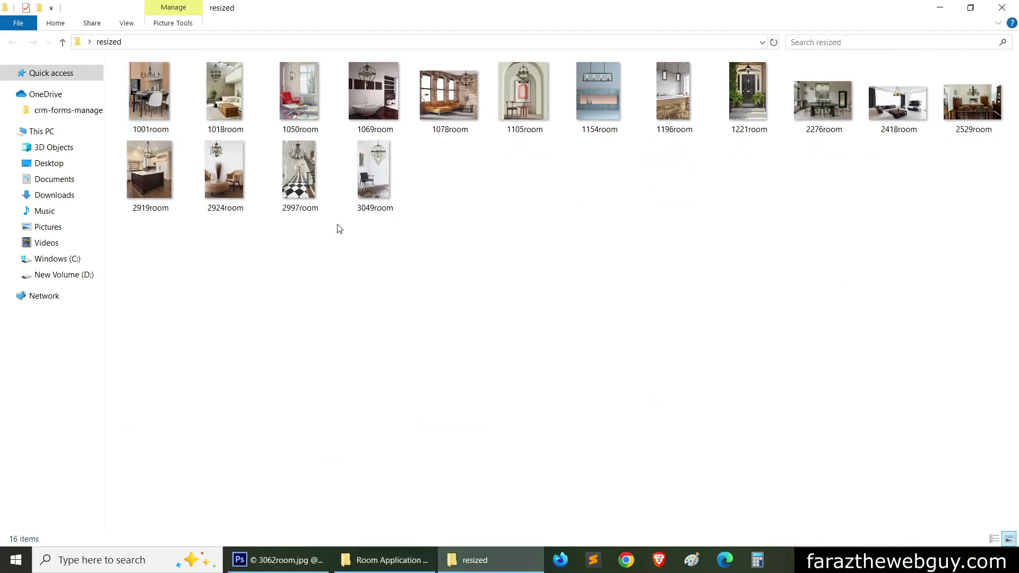
{"action": "left_click", "coordinate": [144, 112]}
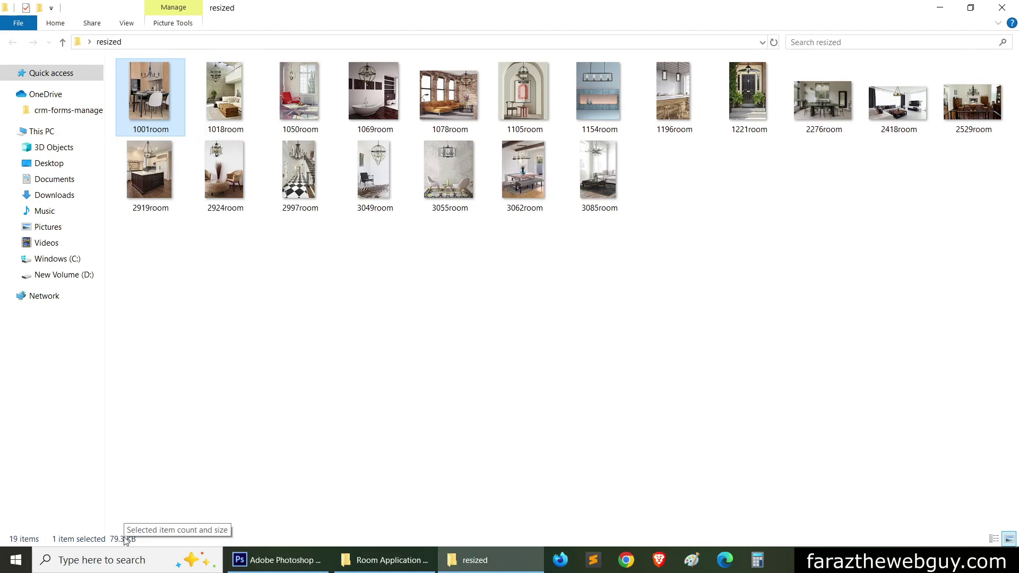
Open the original and the resized 1001room photos in the image viewer and compare their dimensions and quality.
{"action": "left_click", "coordinate": [385, 559]}
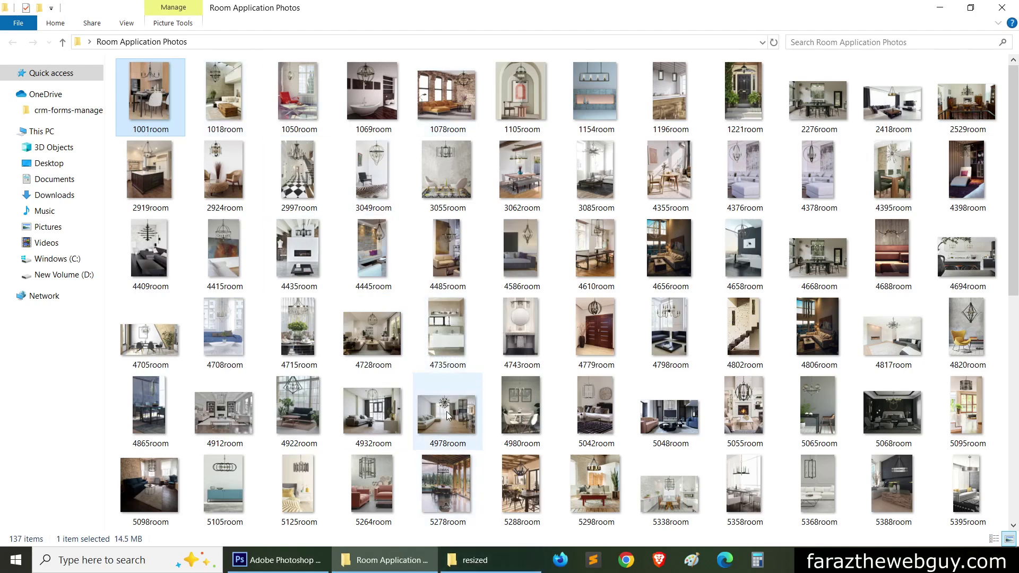
{"action": "double_click", "coordinate": [514, 314]}
{"action": "key", "text": "alt+Tab"}
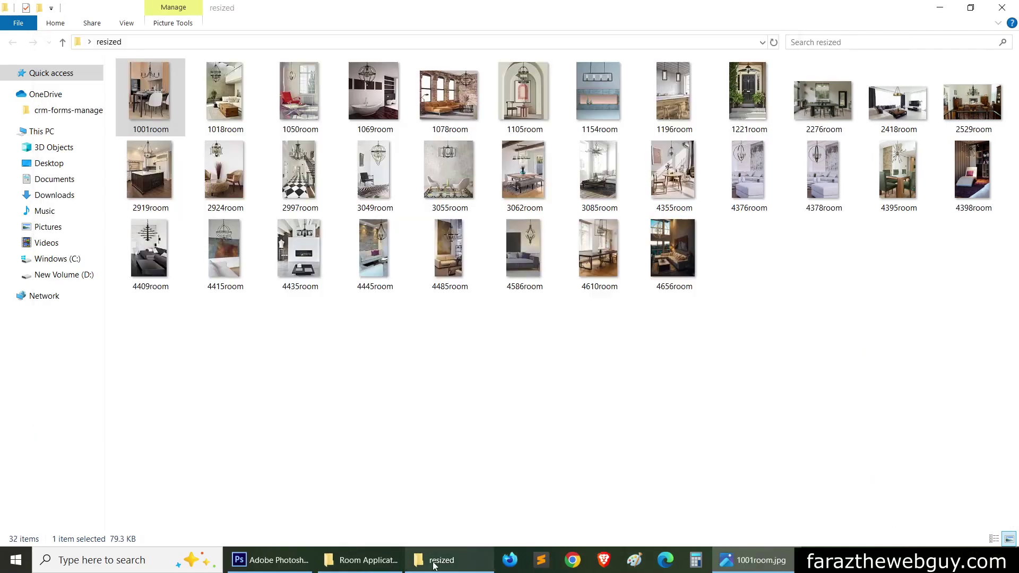
{"action": "double_click", "coordinate": [174, 106]}
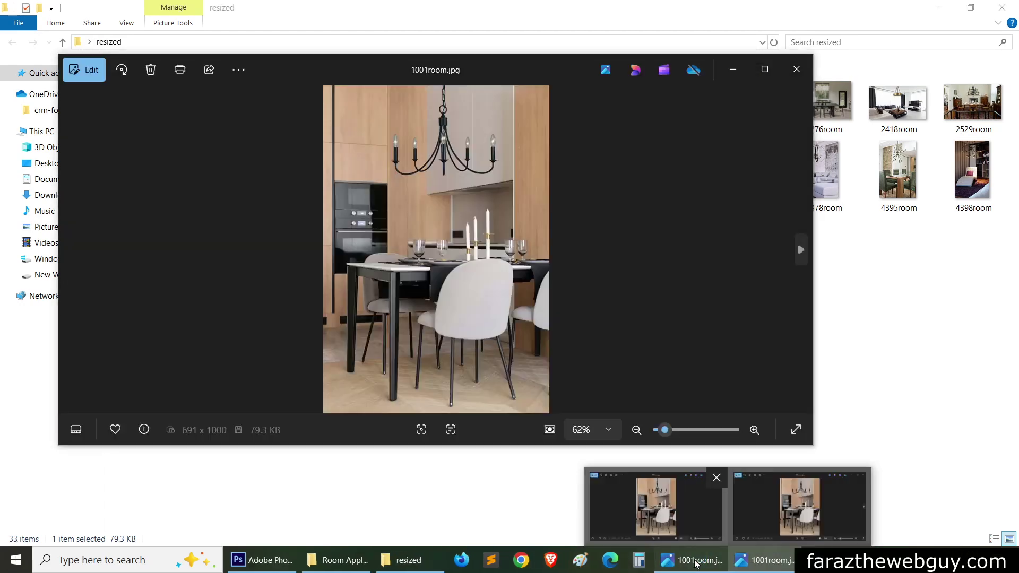
{"action": "left_click", "coordinate": [764, 562]}
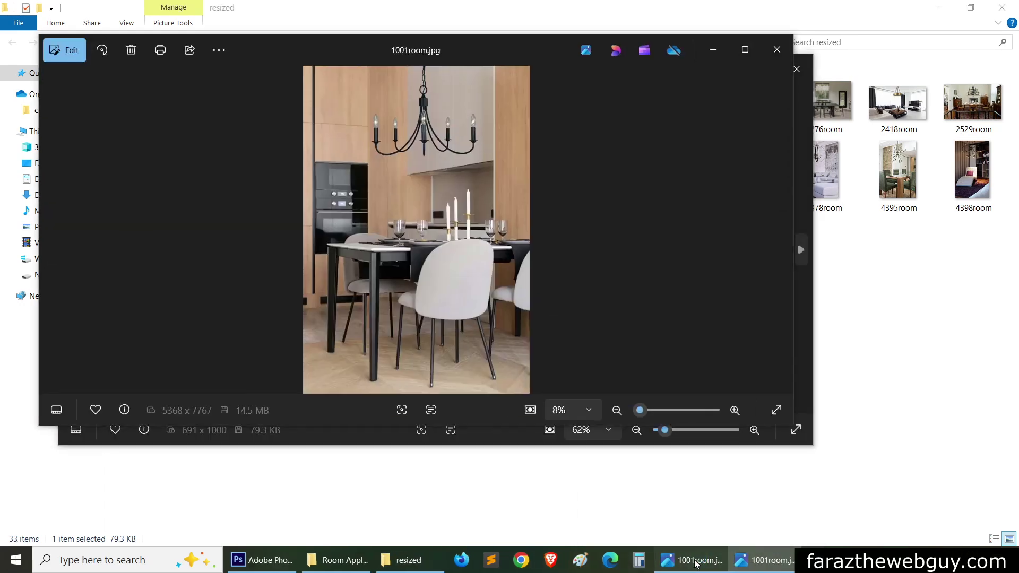
Line up the viewer window of the resized 1001room photo directly over the original's window for a like-for-like comparison.
{"action": "left_click", "coordinate": [705, 564]}
{"action": "left_click", "coordinate": [706, 564]}
{"action": "left_click", "coordinate": [706, 564]}
{"action": "left_click", "coordinate": [706, 564]}
{"action": "left_click", "coordinate": [705, 564]}
{"action": "left_click_drag", "start_coordinate": [495, 69], "coordinate": [475, 49]}
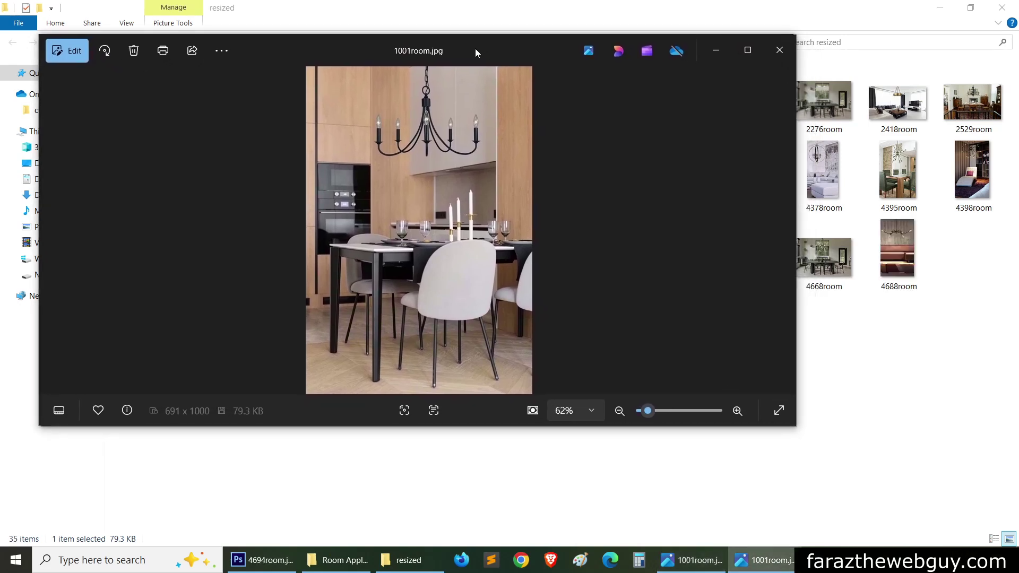
Alternate between the original and resized 1001room photos to compare their quality, dimensions and file size, and close both viewer windows.
{"action": "left_click", "coordinate": [711, 563]}
{"action": "left_click", "coordinate": [711, 564]}
{"action": "left_click", "coordinate": [711, 564]}
{"action": "left_click", "coordinate": [710, 564]}
{"action": "left_click", "coordinate": [709, 565]}
{"action": "left_click", "coordinate": [707, 566]}
{"action": "left_click", "coordinate": [707, 567]}
{"action": "left_click", "coordinate": [750, 564]}
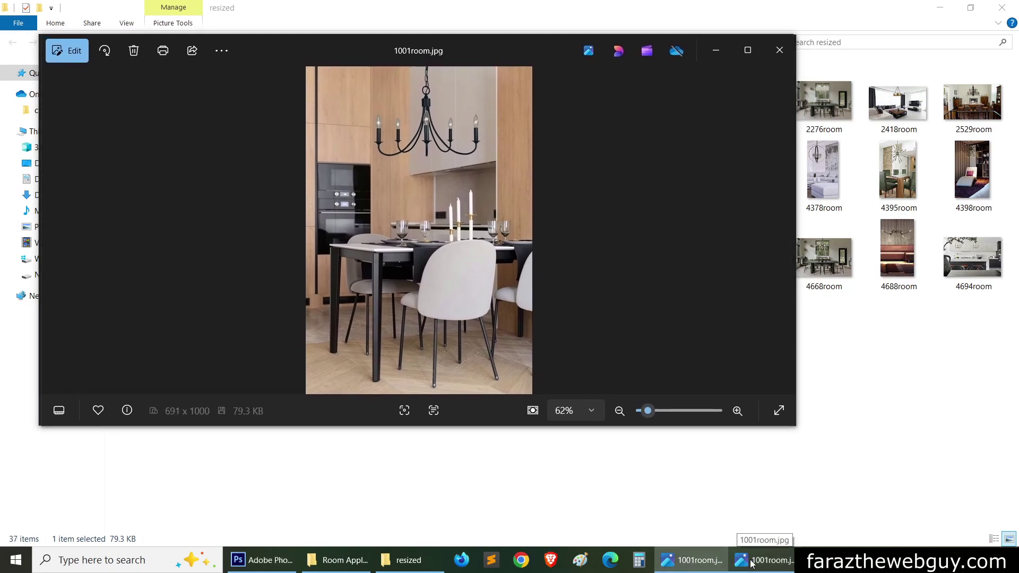
{"action": "left_click", "coordinate": [749, 563]}
{"action": "left_click", "coordinate": [749, 564]}
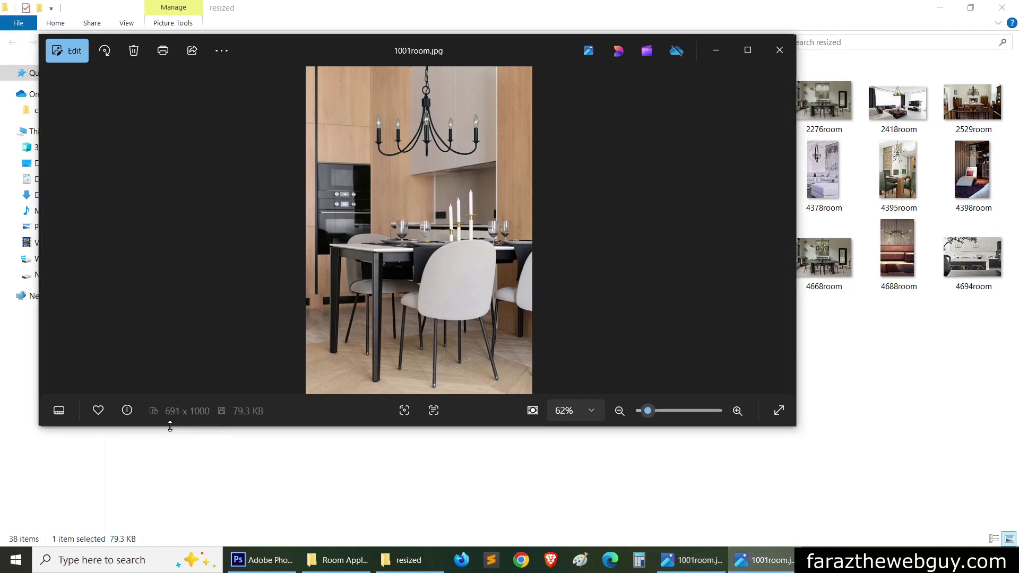
{"action": "left_click", "coordinate": [703, 561]}
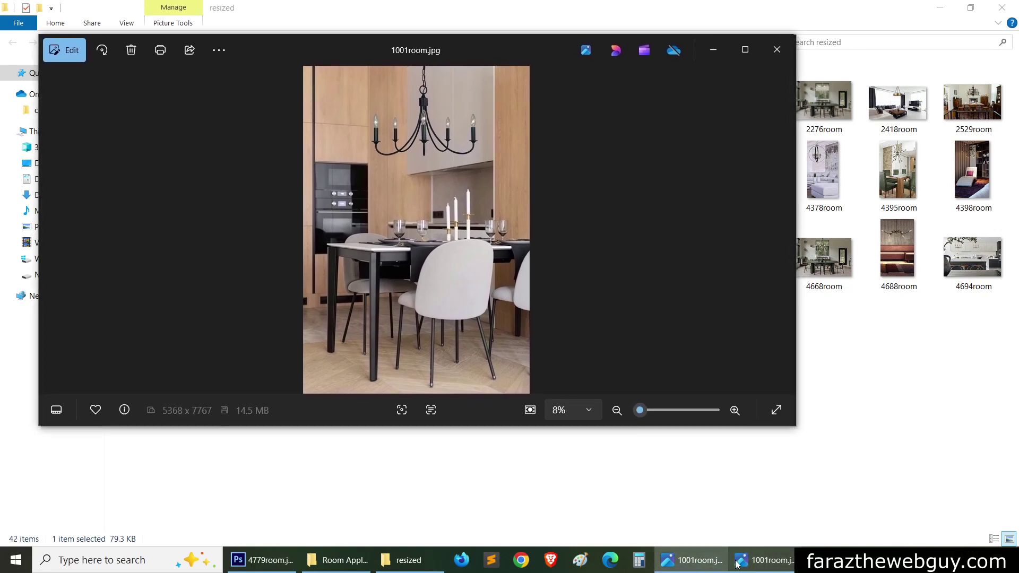
{"action": "left_click", "coordinate": [782, 52]}
{"action": "left_click", "coordinate": [781, 53]}
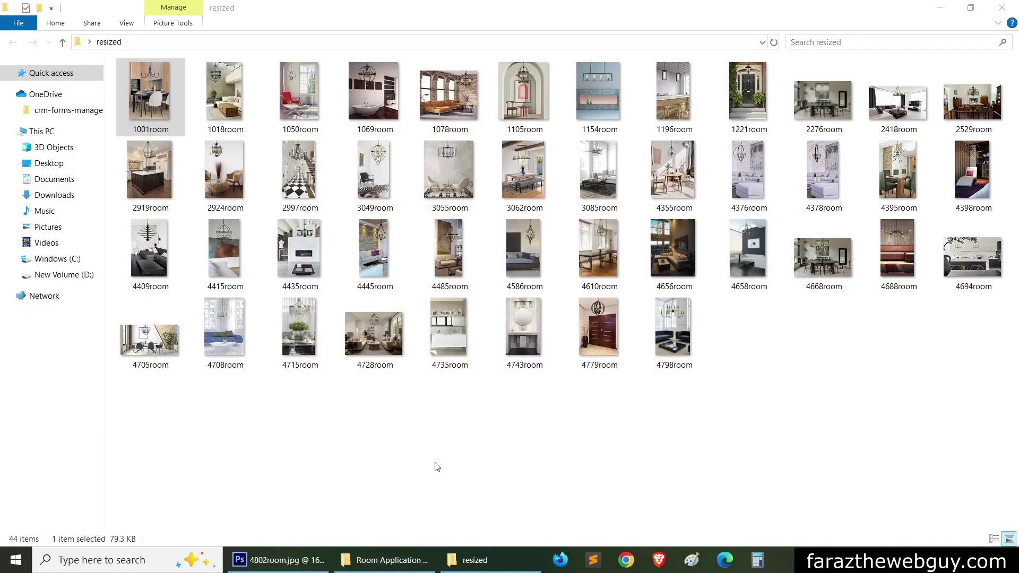
Check the combined file size of all photos in the resized folder.
{"action": "left_click", "coordinate": [440, 443]}
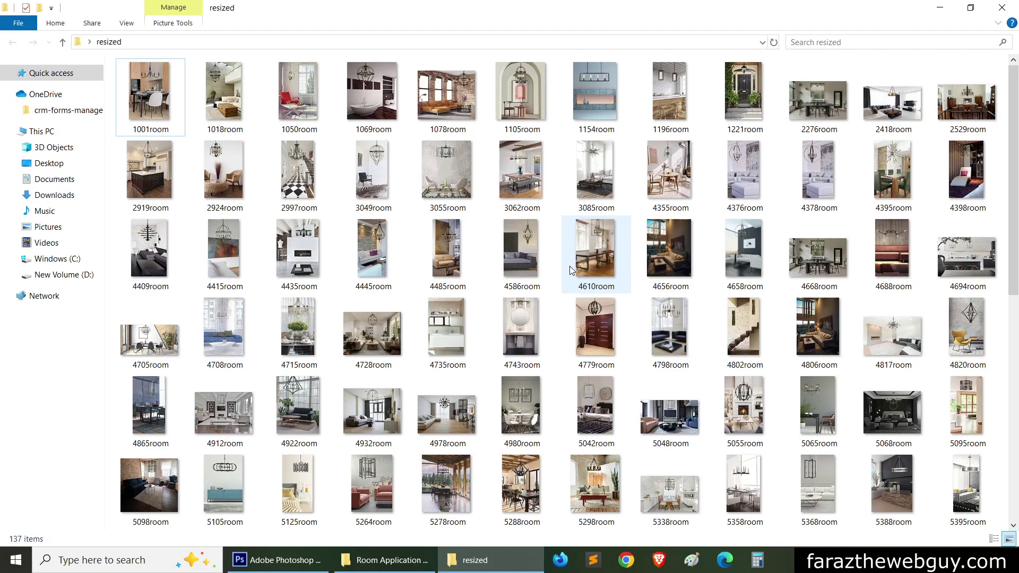
{"action": "key", "text": "ctrl+a"}
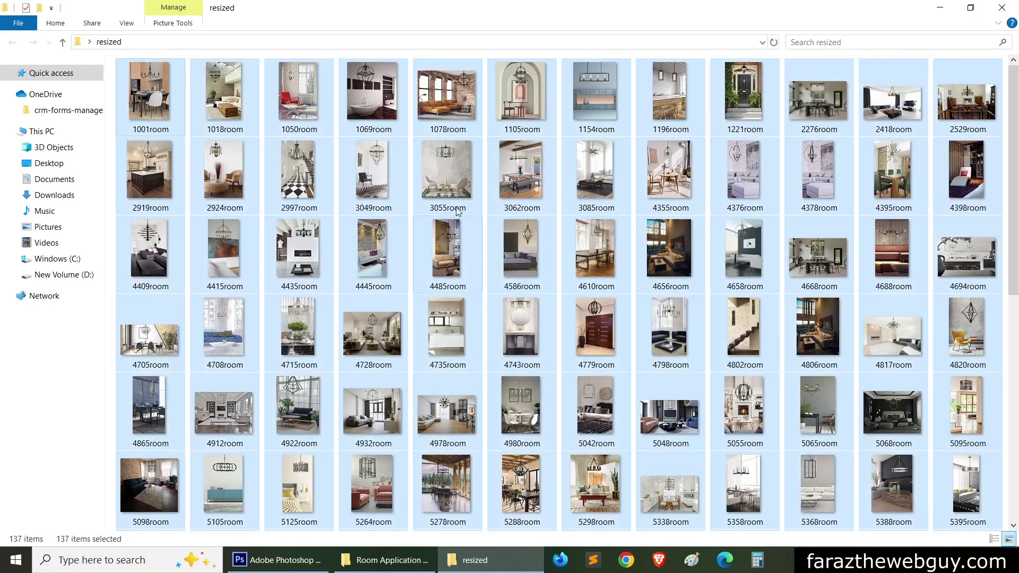
{"action": "right_click", "coordinate": [444, 190]}
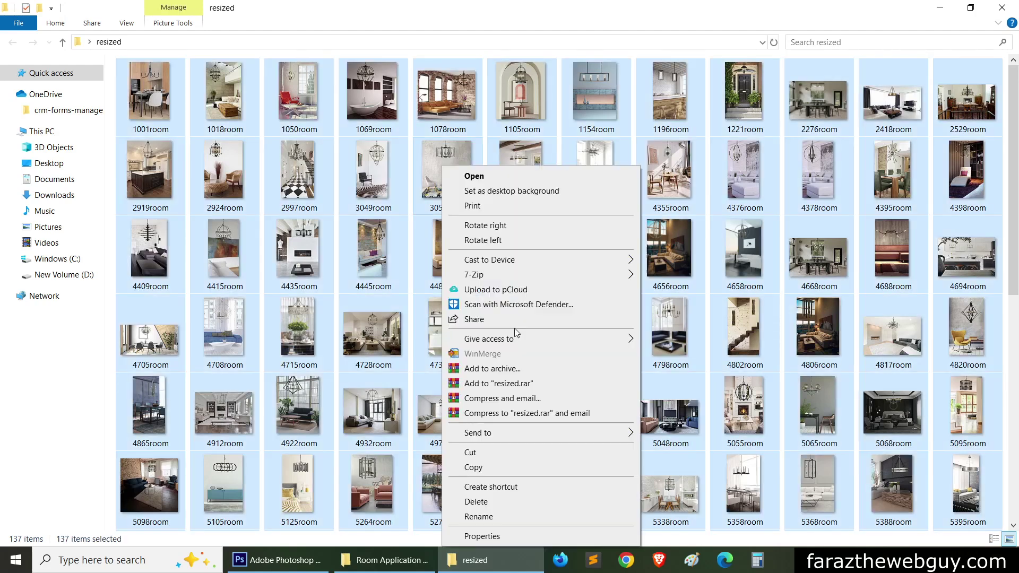
{"action": "left_click", "coordinate": [480, 537]}
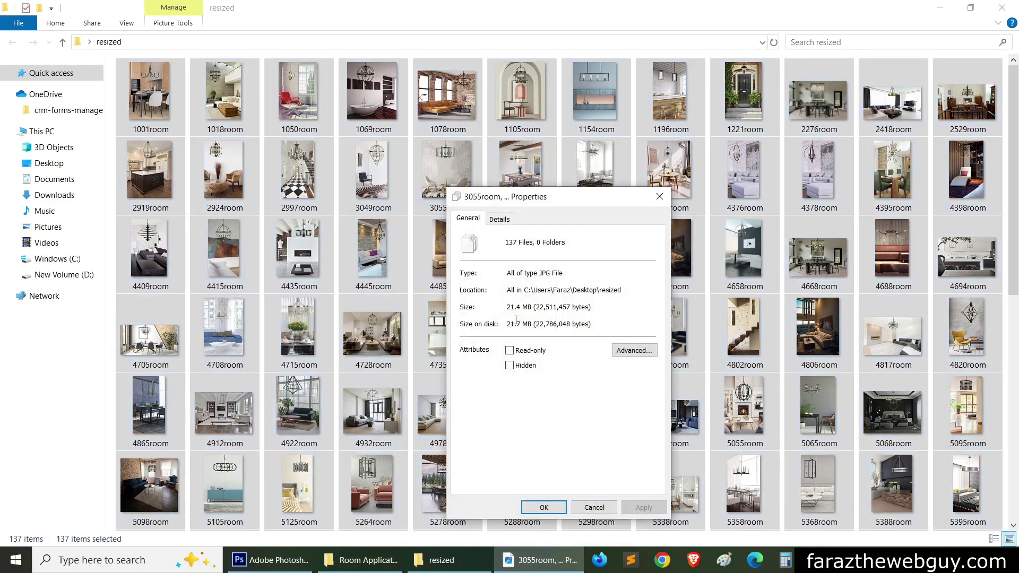
{"action": "left_click", "coordinate": [590, 507]}
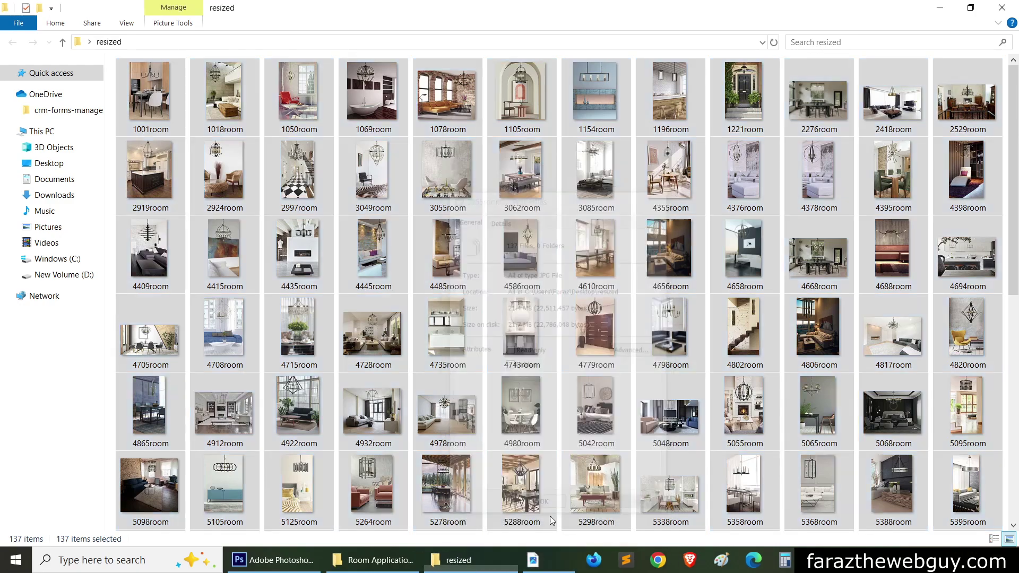
Check the combined file size of all original photos in the Room Application Photos folder.
{"action": "left_click", "coordinate": [401, 560]}
{"action": "left_click", "coordinate": [398, 275]}
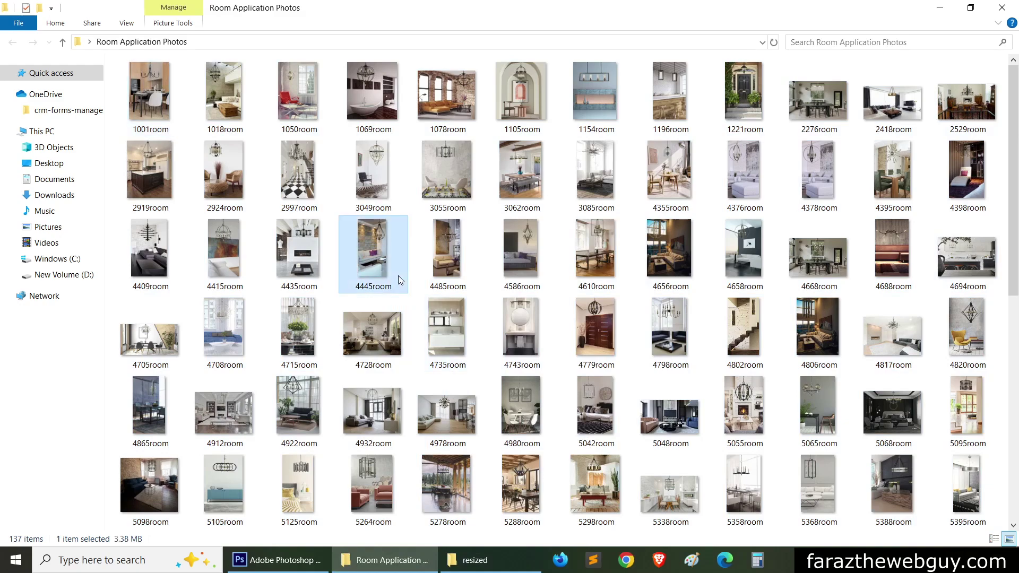
{"action": "key", "text": "ctrl+a"}
{"action": "right_click", "coordinate": [398, 276]}
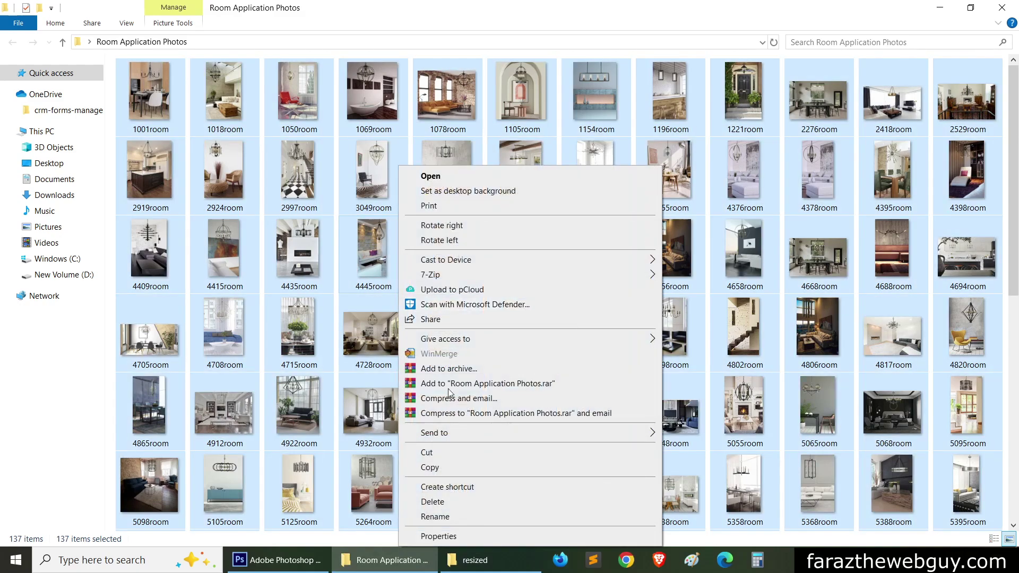
{"action": "left_click", "coordinate": [480, 544]}
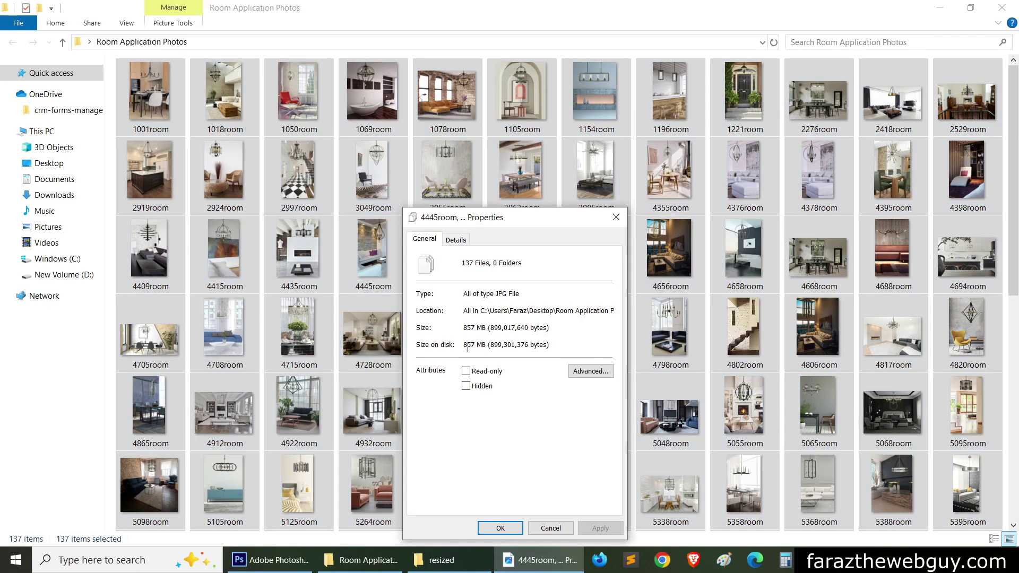
{"action": "left_click", "coordinate": [566, 528]}
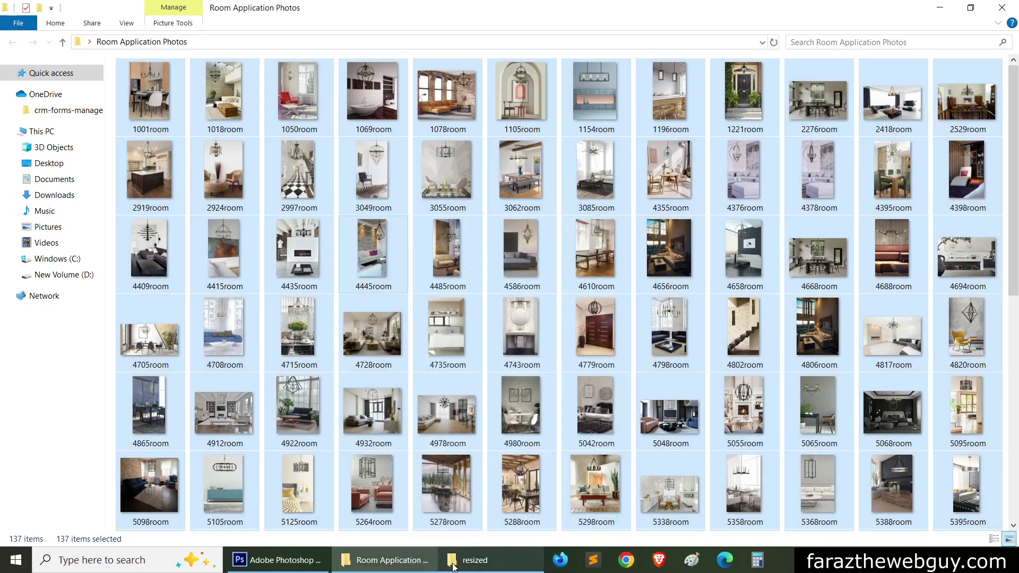
{"action": "left_click", "coordinate": [454, 567]}
{"action": "left_click", "coordinate": [432, 253]}
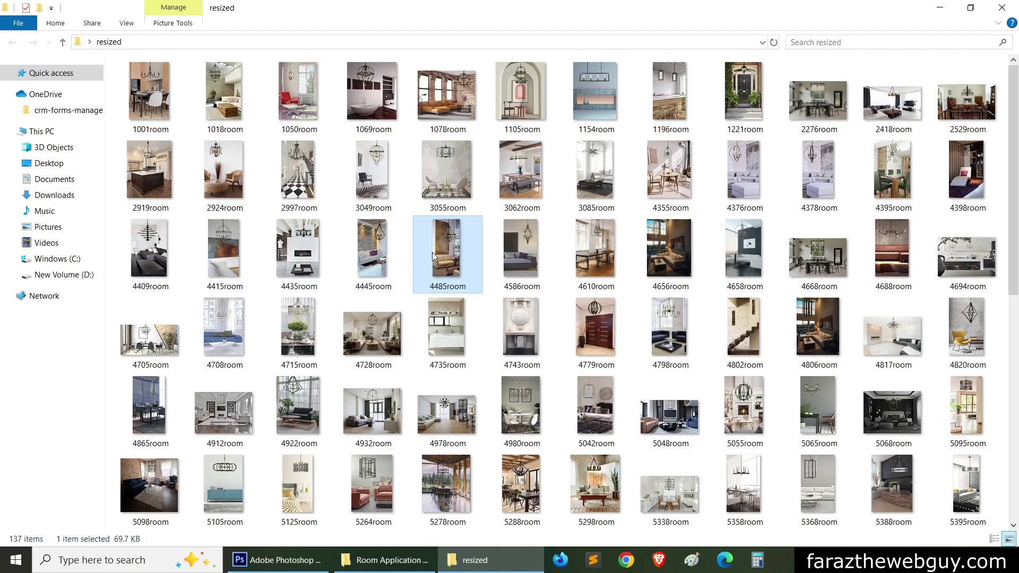
{"action": "left_click", "coordinate": [275, 560]}
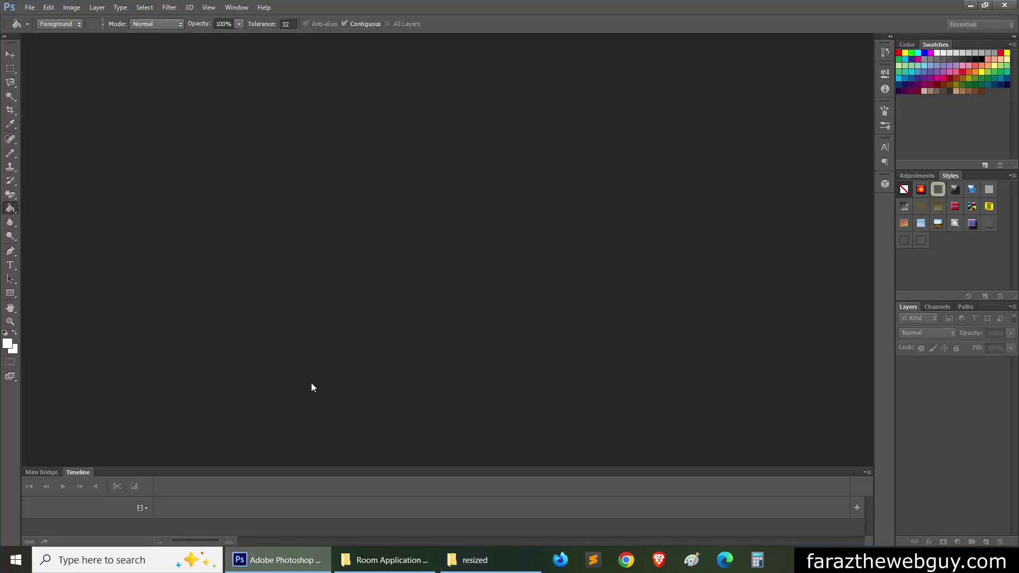
{"action": "left_click", "coordinate": [32, 9]}
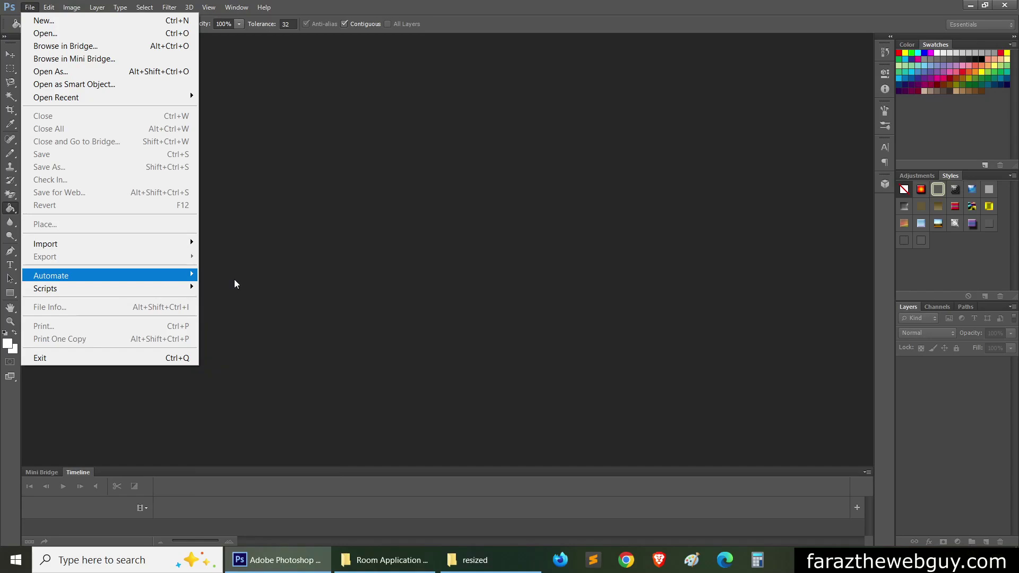
{"action": "left_click", "coordinate": [414, 560]}
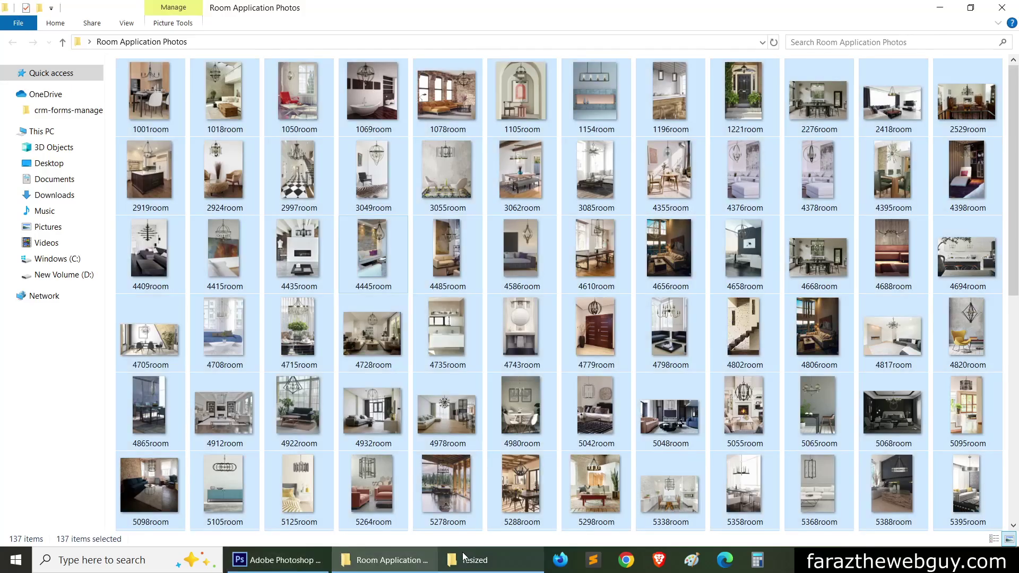